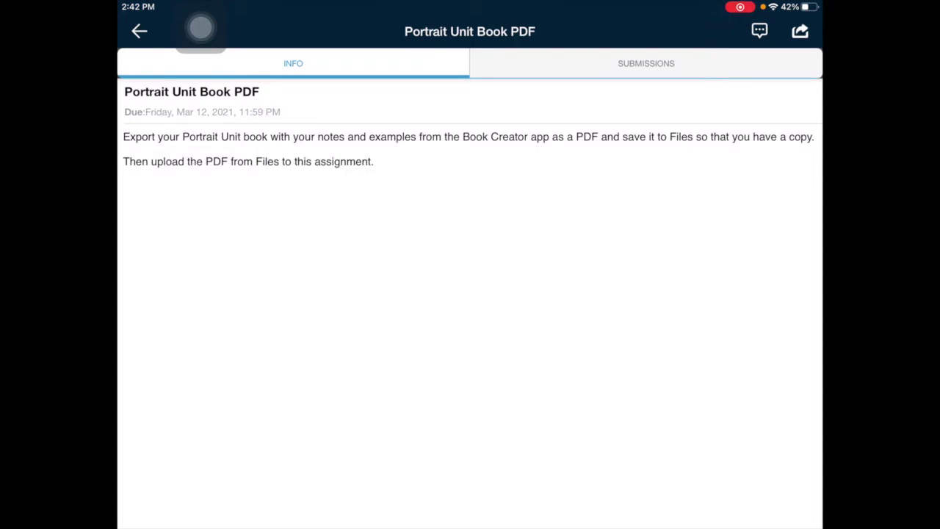
From the assignment's Submissions tab, use the + menu to choose Submit from iOS Apps.
{"action": "mouse_move", "coordinate": [200, 28]}
{"action": "left_mouse_down"}
{"action": "mouse_move", "coordinate": [453, 254]}
{"action": "mouse_move", "coordinate": [678, 82]}
{"action": "mouse_move", "coordinate": [724, 90]}
{"action": "mouse_move", "coordinate": [746, 180]}
{"action": "mouse_move", "coordinate": [790, 94]}
{"action": "mouse_move", "coordinate": [793, 176]}
{"action": "left_mouse_up"}
{"action": "left_click", "coordinate": [645, 63]}
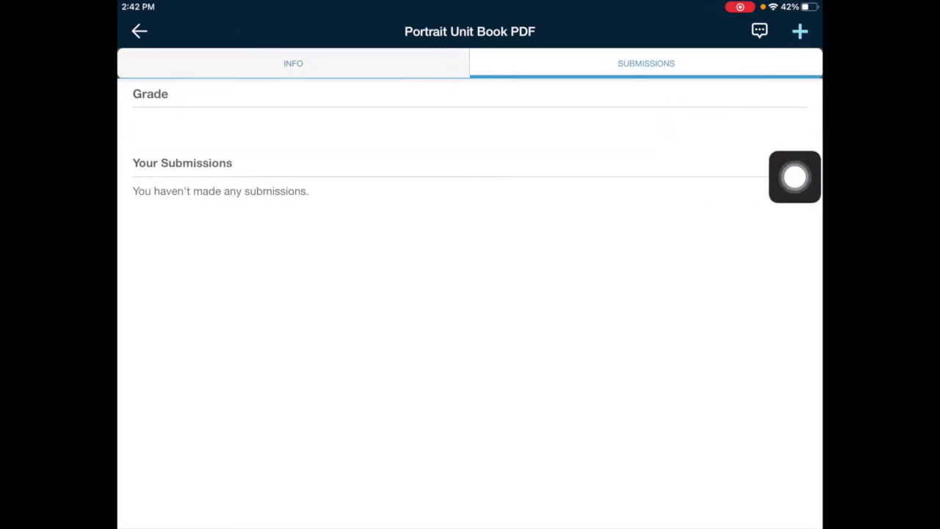
{"action": "left_click", "coordinate": [800, 31]}
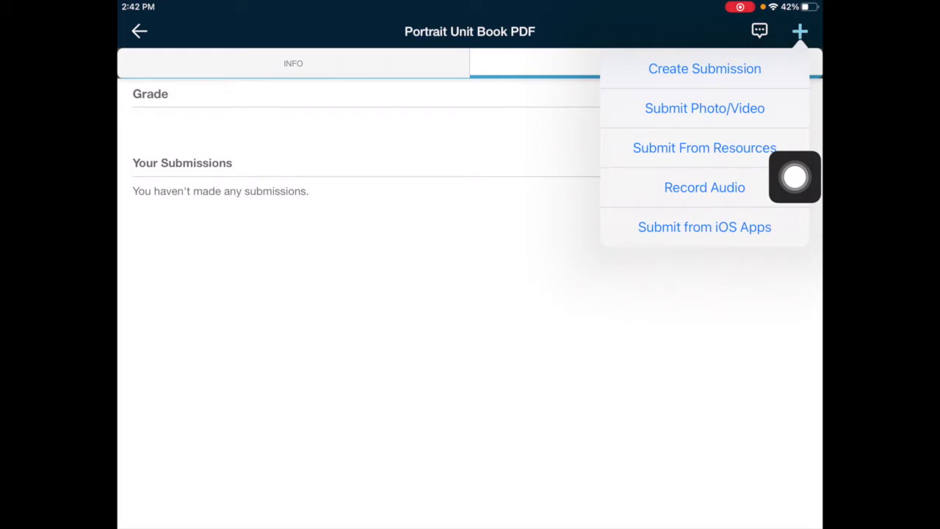
{"action": "mouse_move", "coordinate": [795, 177]}
{"action": "left_mouse_down"}
{"action": "mouse_move", "coordinate": [801, 218]}
{"action": "mouse_move", "coordinate": [783, 243]}
{"action": "mouse_move", "coordinate": [795, 318]}
{"action": "left_mouse_up"}
{"action": "left_click", "coordinate": [800, 31]}
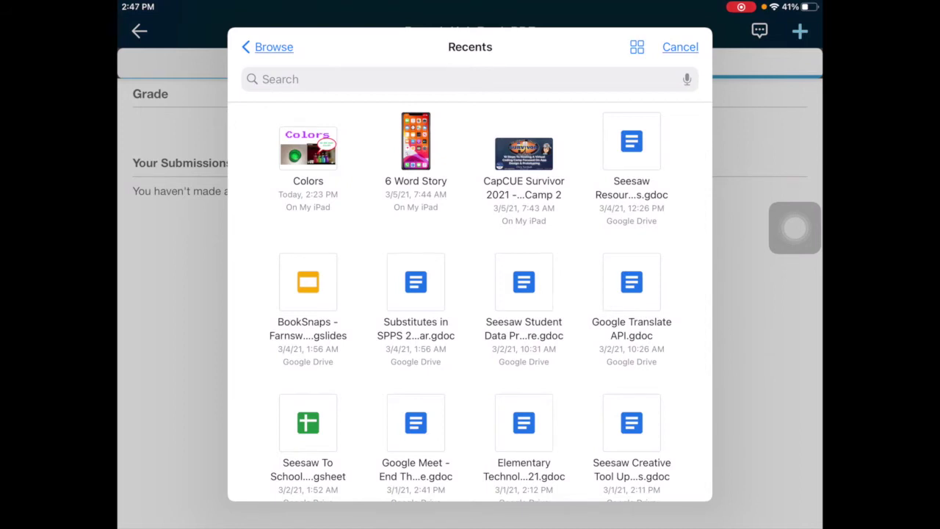
Search the file picker for 'Pdf' and open the PDFs folder.
{"action": "left_click", "coordinate": [470, 78]}
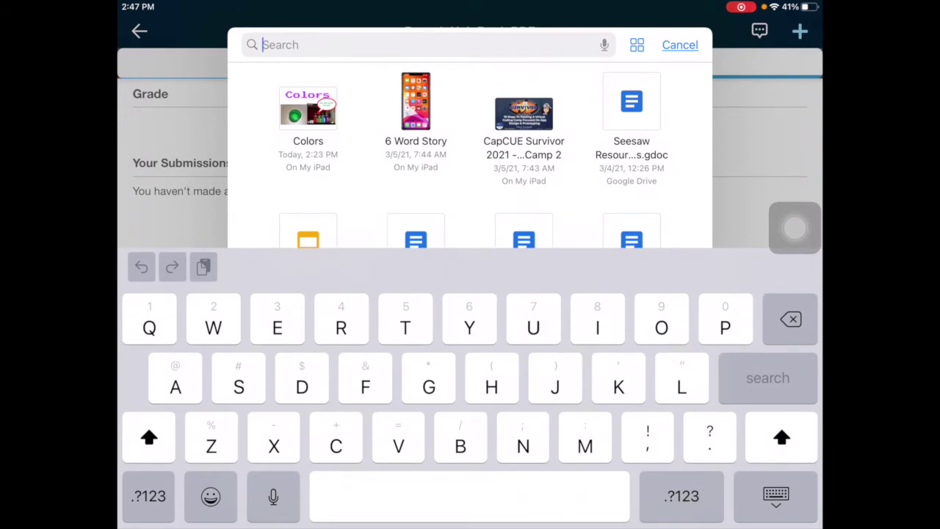
{"action": "type", "text": "P"}
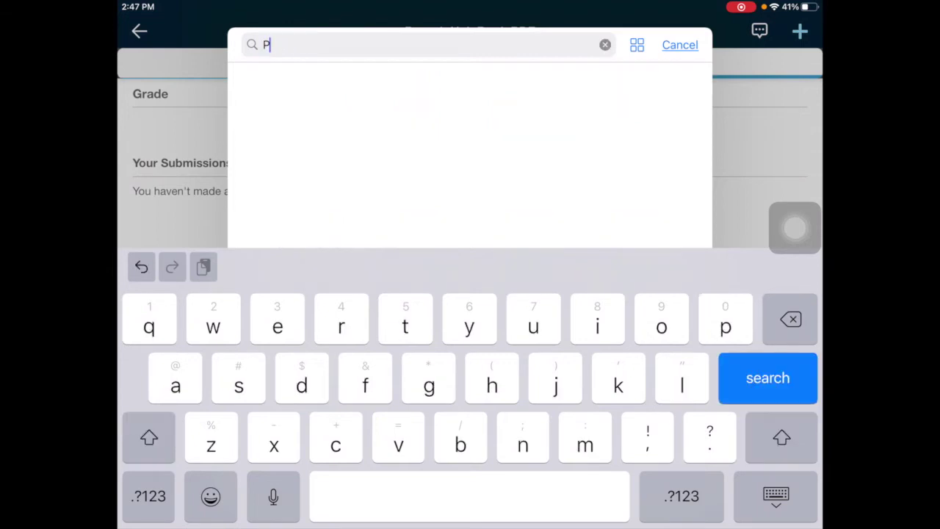
{"action": "type", "text": "df"}
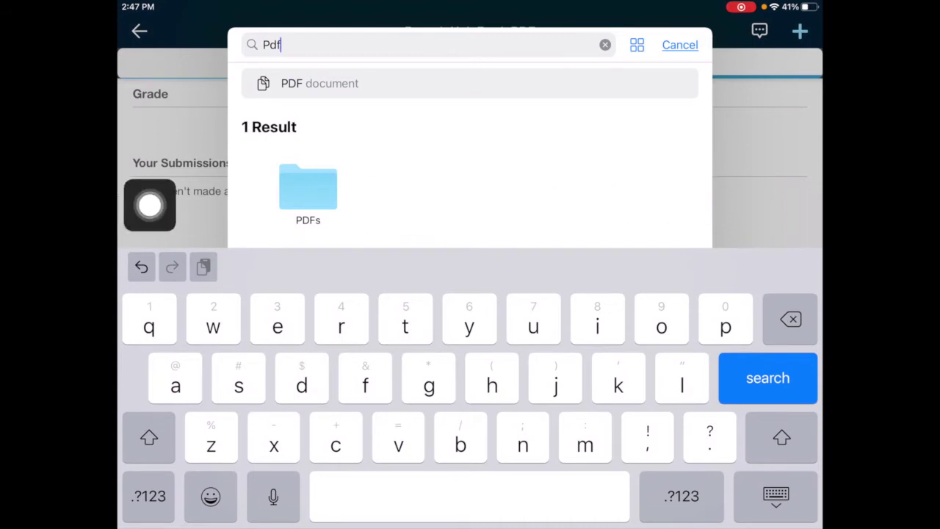
{"action": "left_click", "coordinate": [308, 192]}
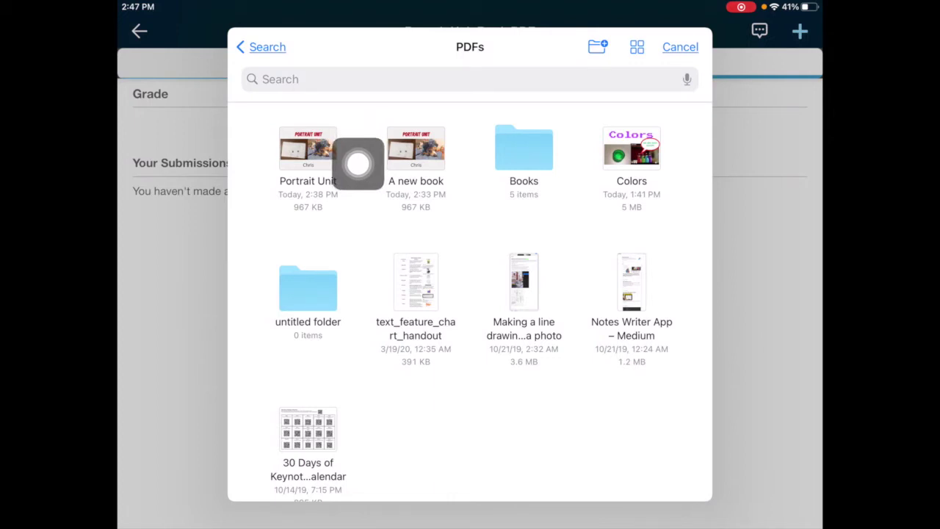
{"action": "left_click_drag", "start_coordinate": [357, 163], "coordinate": [352, 206]}
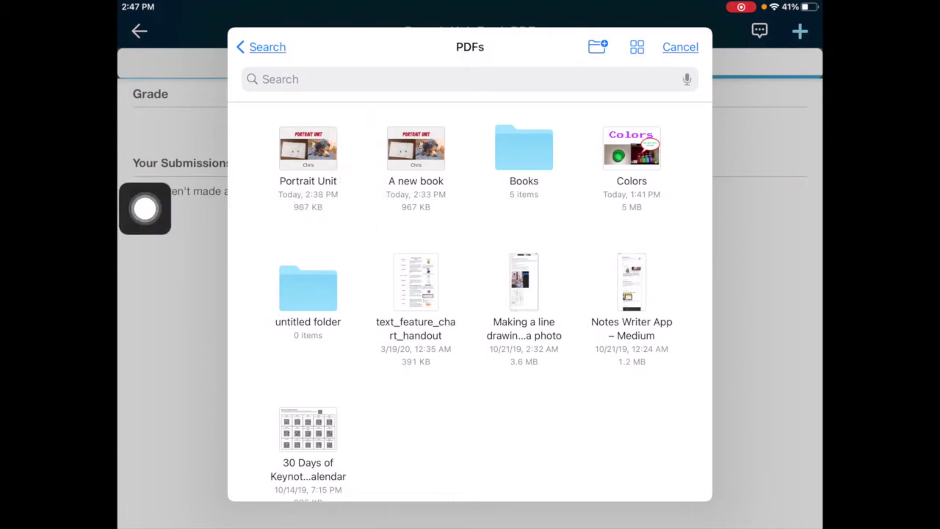
Pick Portrait Unit, confirm the submission, then return to the iPad home screen.
{"action": "left_click", "coordinate": [307, 150]}
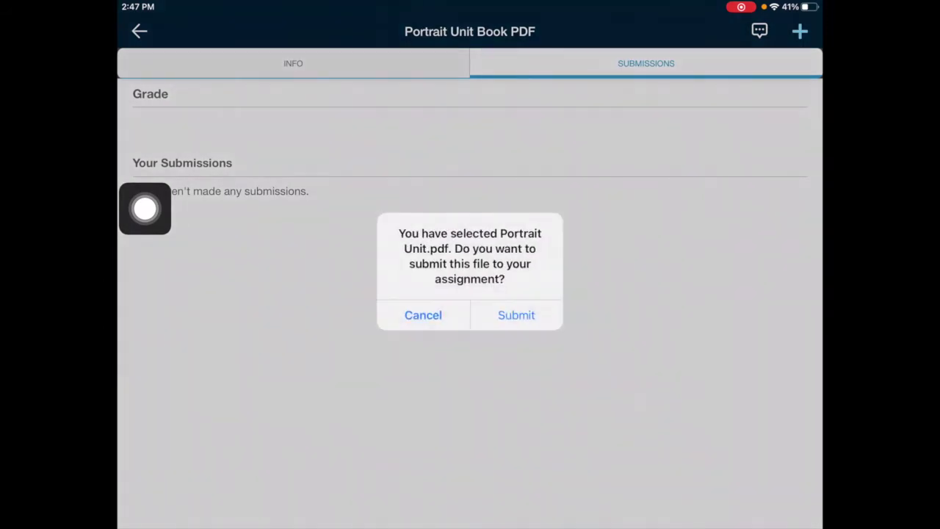
{"action": "mouse_move", "coordinate": [145, 209]}
{"action": "left_mouse_down"}
{"action": "mouse_move", "coordinate": [596, 305]}
{"action": "mouse_move", "coordinate": [599, 353]}
{"action": "left_mouse_up"}
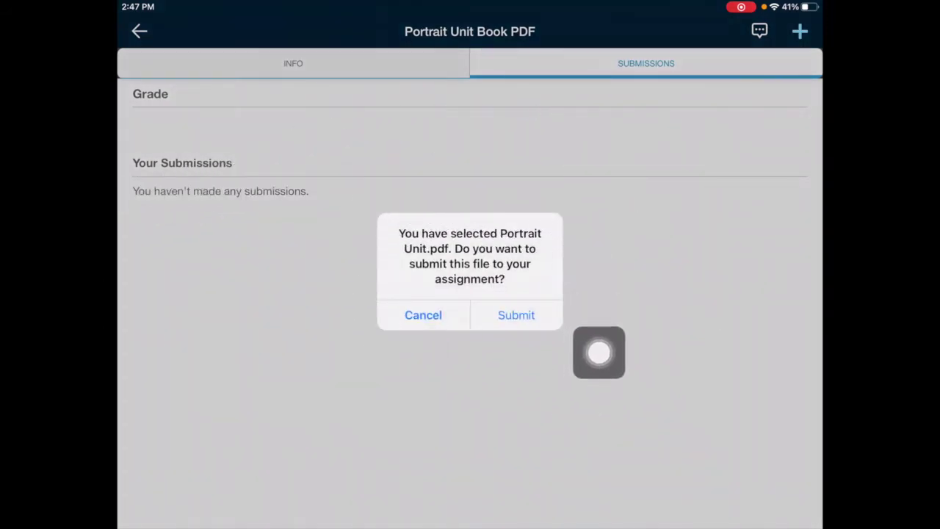
{"action": "left_click_drag", "start_coordinate": [598, 354], "coordinate": [562, 321]}
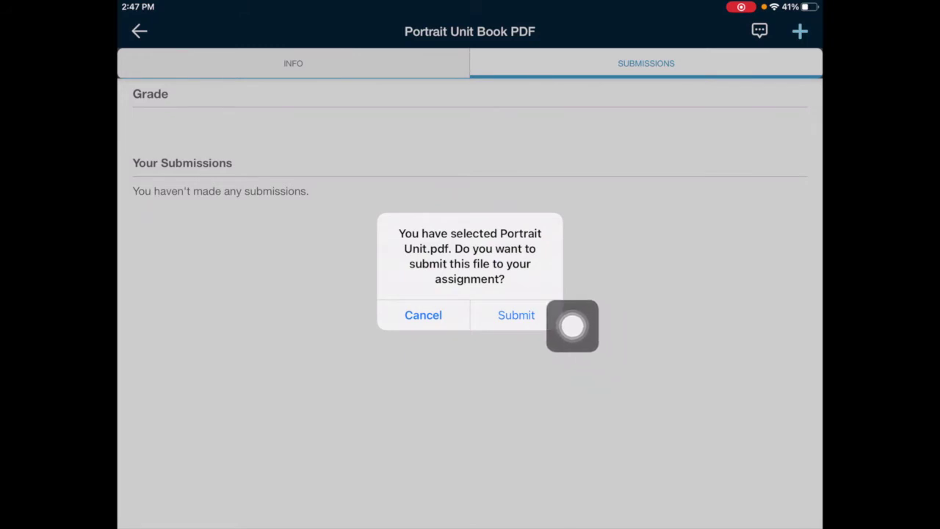
{"action": "left_click", "coordinate": [516, 315]}
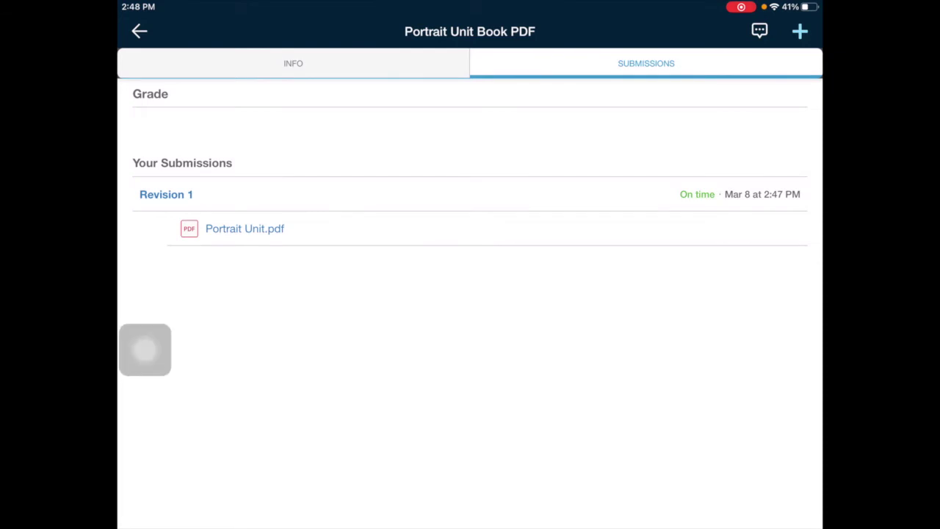
{"action": "key", "text": "super+h"}
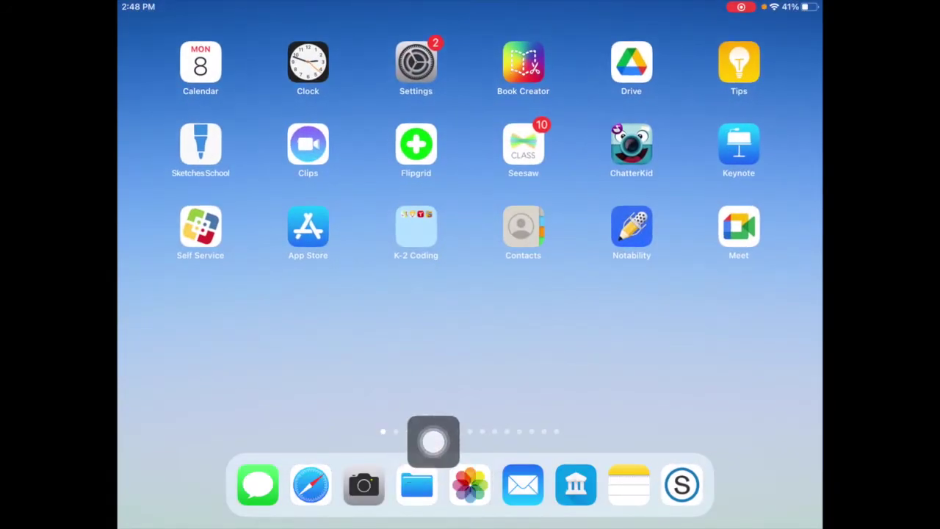
Launch Files and open Portrait Unit from the On My iPad PDFs folder.
{"action": "left_click_drag", "start_coordinate": [145, 349], "coordinate": [369, 414]}
{"action": "left_click", "coordinate": [416, 484]}
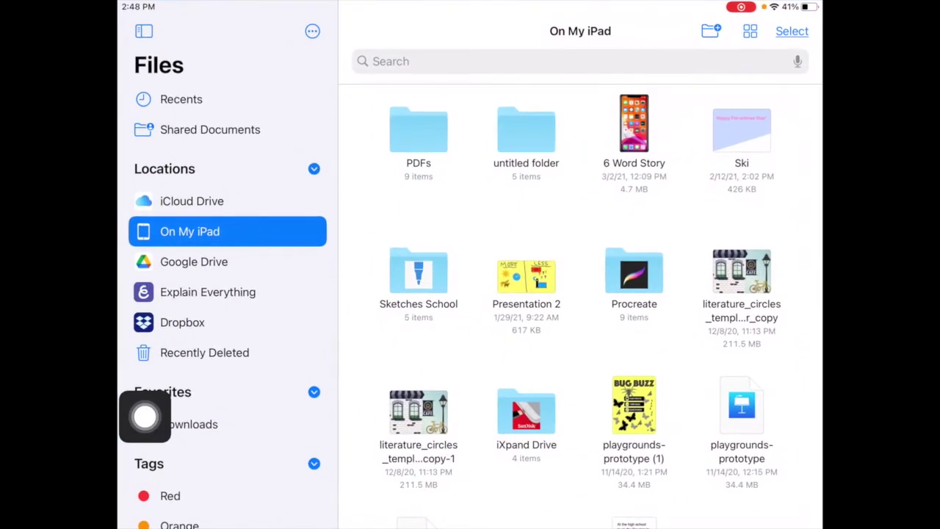
{"action": "left_click_drag", "start_coordinate": [144, 416], "coordinate": [266, 225]}
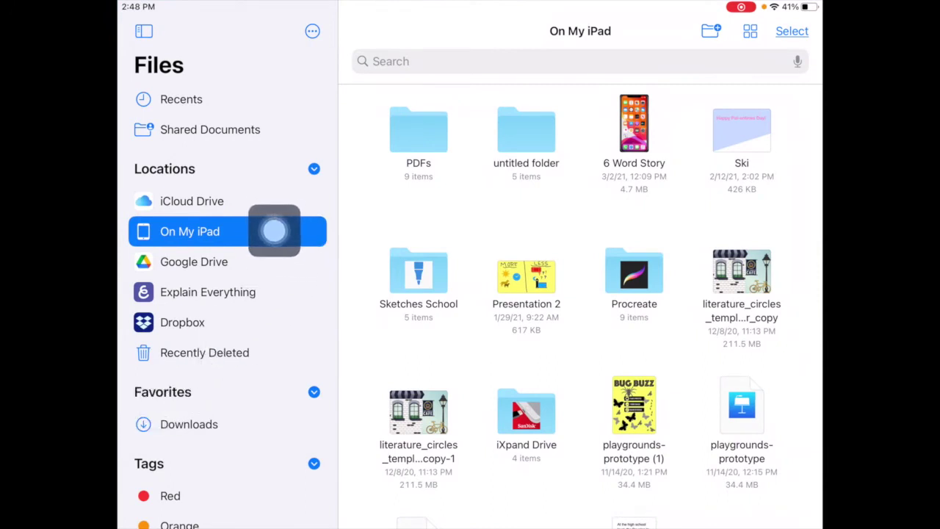
{"action": "mouse_move", "coordinate": [266, 226]}
{"action": "left_mouse_down"}
{"action": "mouse_move", "coordinate": [328, 149]}
{"action": "mouse_move", "coordinate": [577, 203]}
{"action": "mouse_move", "coordinate": [742, 214]}
{"action": "mouse_move", "coordinate": [636, 212]}
{"action": "mouse_move", "coordinate": [400, 154]}
{"action": "mouse_move", "coordinate": [456, 96]}
{"action": "mouse_move", "coordinate": [447, 104]}
{"action": "mouse_move", "coordinate": [145, 108]}
{"action": "left_mouse_up"}
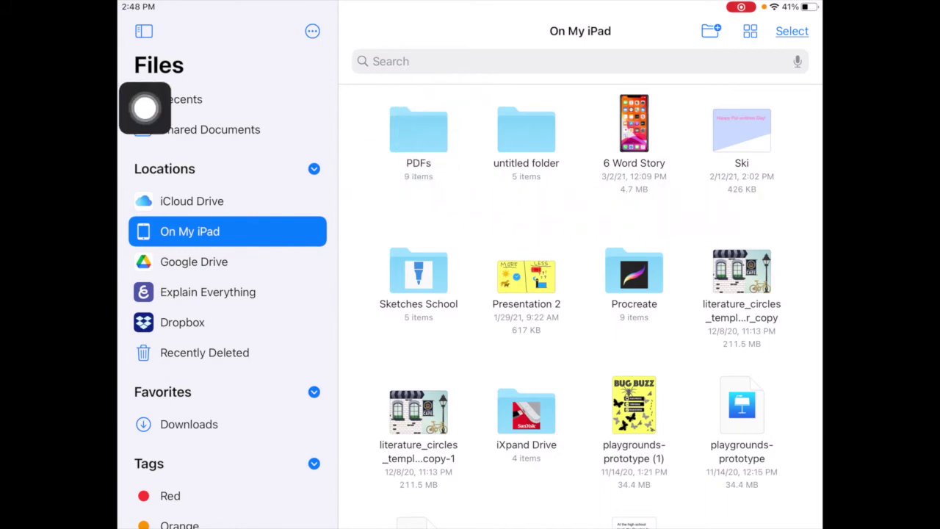
{"action": "left_click", "coordinate": [419, 132]}
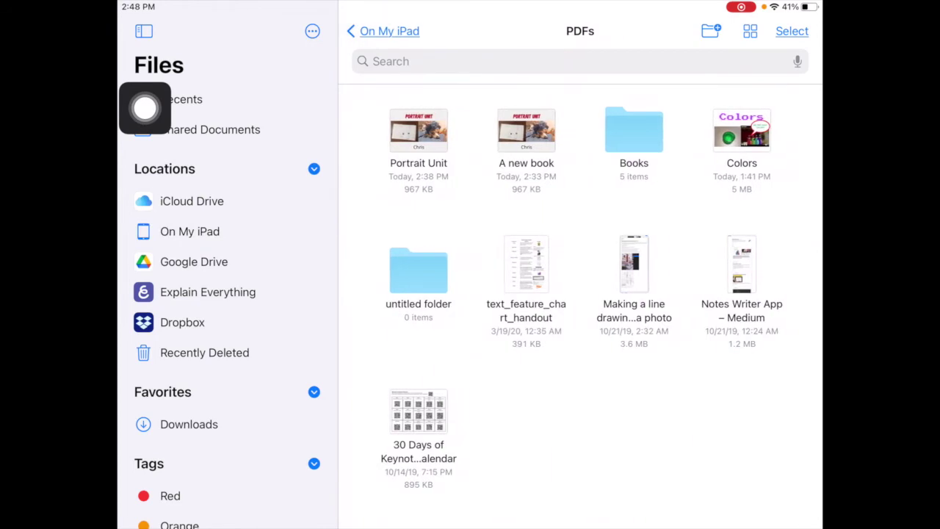
{"action": "mouse_move", "coordinate": [145, 108]}
{"action": "left_mouse_down"}
{"action": "mouse_move", "coordinate": [447, 110]}
{"action": "mouse_move", "coordinate": [296, 94]}
{"action": "left_mouse_up"}
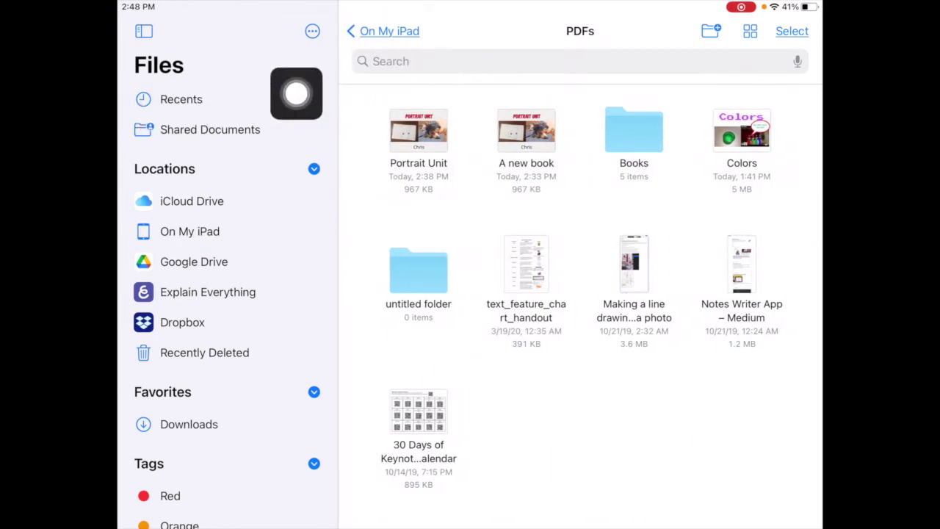
{"action": "left_click", "coordinate": [419, 132]}
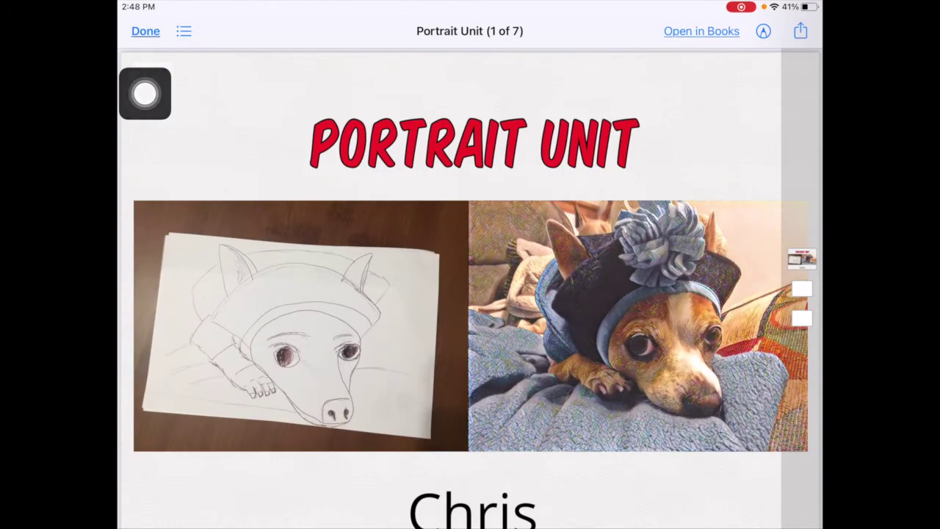
Share the open Portrait Unit PDF to Schoology from the share sheet.
{"action": "mouse_move", "coordinate": [145, 93]}
{"action": "left_mouse_down"}
{"action": "mouse_move", "coordinate": [720, 201]}
{"action": "mouse_move", "coordinate": [793, 76]}
{"action": "mouse_move", "coordinate": [810, 79]}
{"action": "mouse_move", "coordinate": [793, 119]}
{"action": "left_mouse_up"}
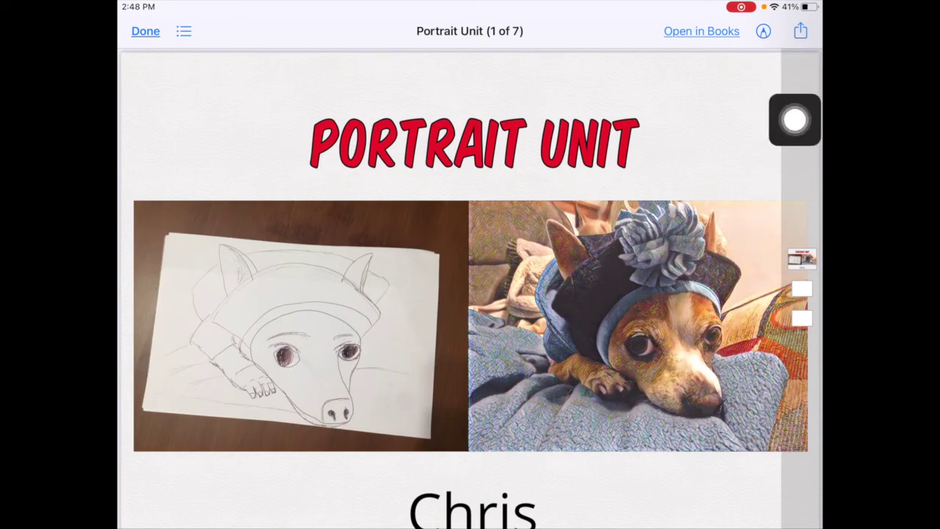
{"action": "left_click", "coordinate": [800, 30]}
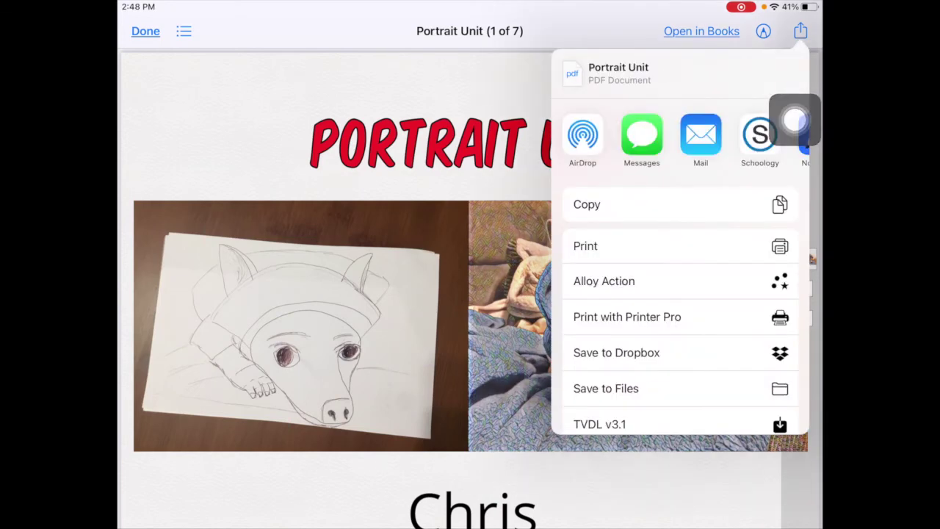
{"action": "mouse_move", "coordinate": [793, 119]}
{"action": "left_mouse_down"}
{"action": "mouse_move", "coordinate": [772, 174]}
{"action": "mouse_move", "coordinate": [602, 178]}
{"action": "mouse_move", "coordinate": [759, 174]}
{"action": "mouse_move", "coordinate": [783, 183]}
{"action": "mouse_move", "coordinate": [760, 184]}
{"action": "mouse_move", "coordinate": [794, 185]}
{"action": "left_mouse_up"}
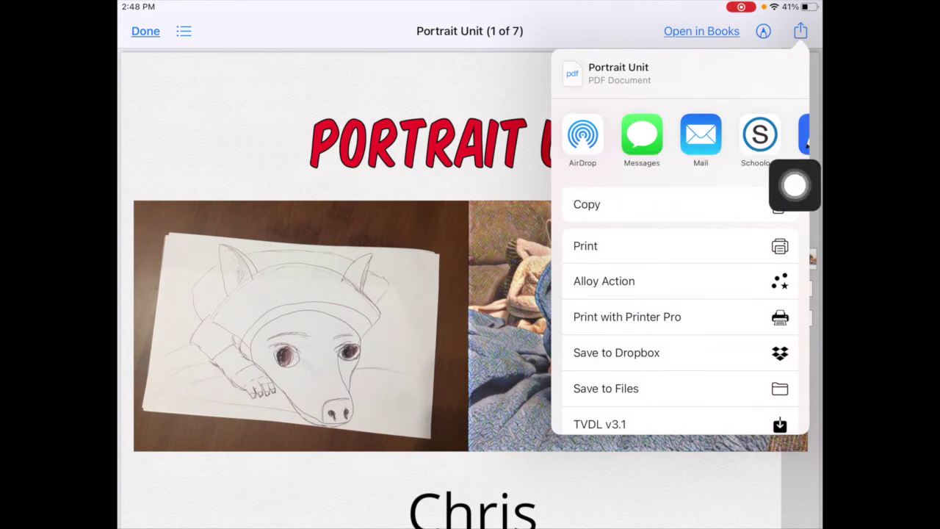
{"action": "left_click", "coordinate": [760, 134]}
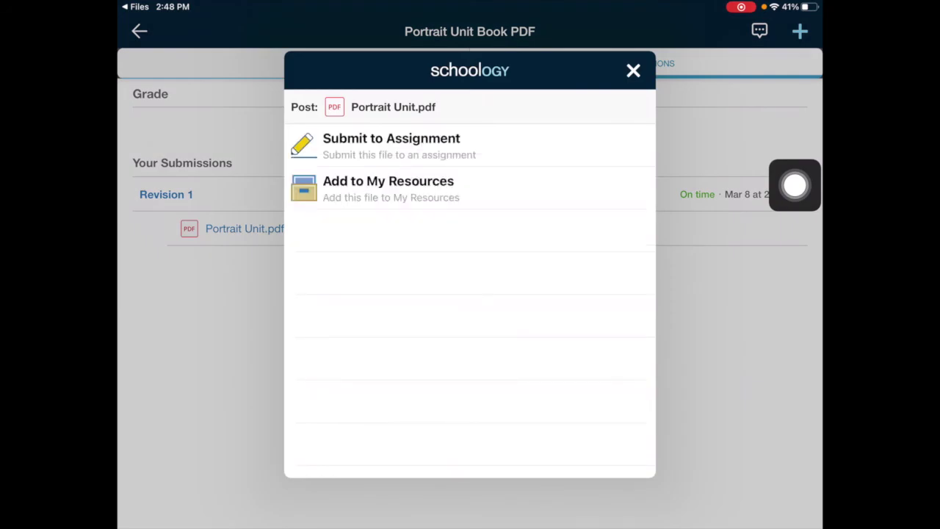
Choose Submit to Assignment and select the Art - Intermediate: 2021 course.
{"action": "left_click_drag", "start_coordinate": [795, 185], "coordinate": [515, 133]}
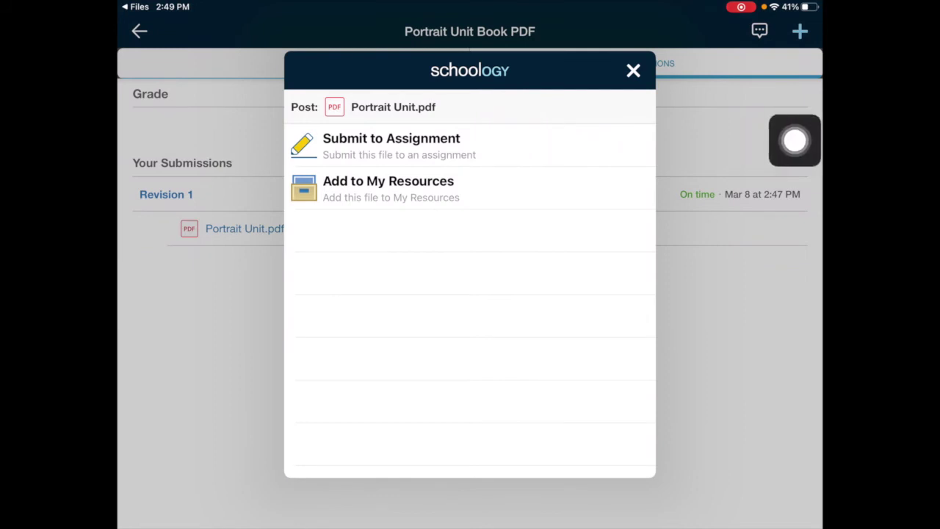
{"action": "left_click", "coordinate": [391, 144]}
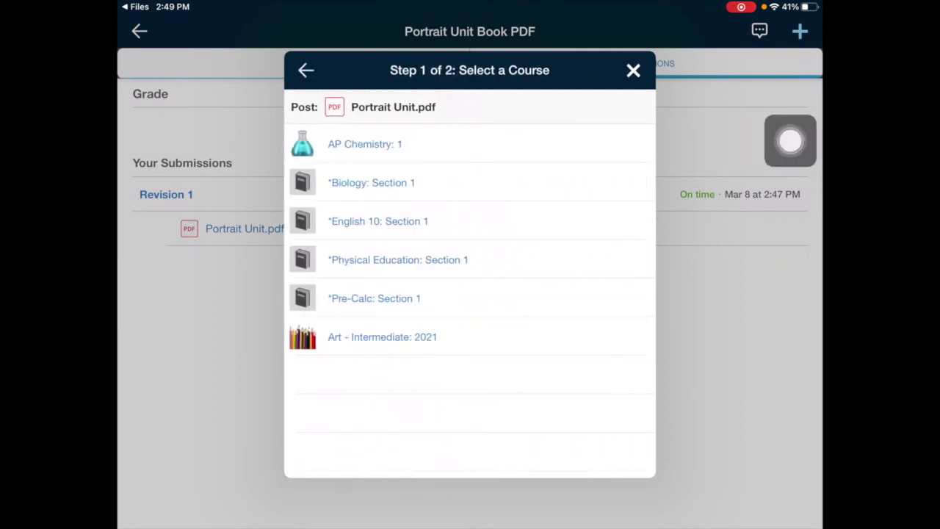
{"action": "left_click_drag", "start_coordinate": [795, 141], "coordinate": [470, 341]}
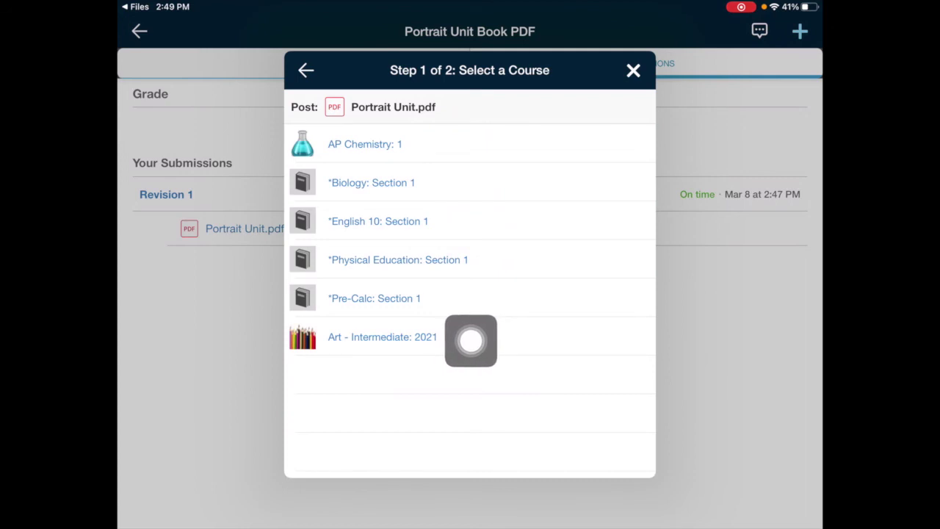
{"action": "left_click_drag", "start_coordinate": [470, 341], "coordinate": [556, 338]}
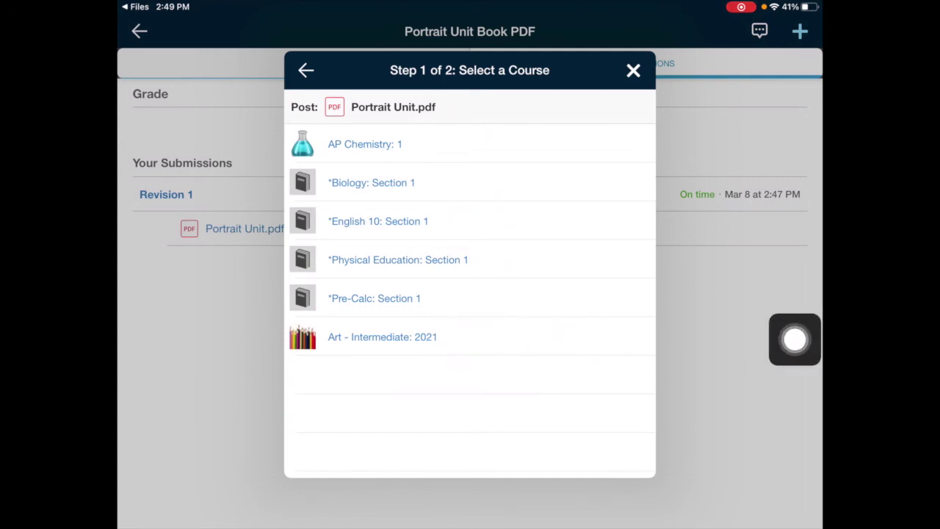
{"action": "left_click", "coordinate": [382, 336]}
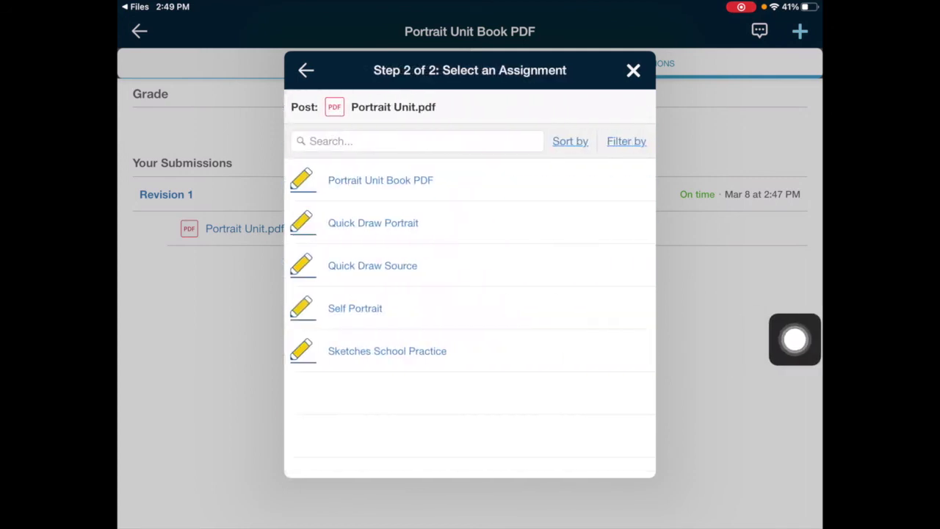
{"action": "left_click_drag", "start_coordinate": [795, 340], "coordinate": [540, 350]}
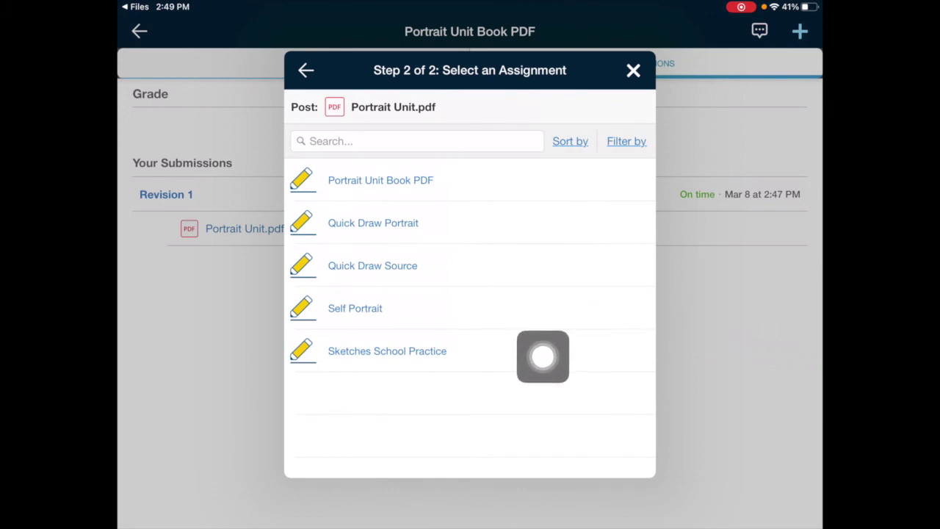
{"action": "mouse_move", "coordinate": [539, 350]}
{"action": "left_mouse_down"}
{"action": "mouse_move", "coordinate": [469, 153]}
{"action": "mouse_move", "coordinate": [475, 180]}
{"action": "left_mouse_up"}
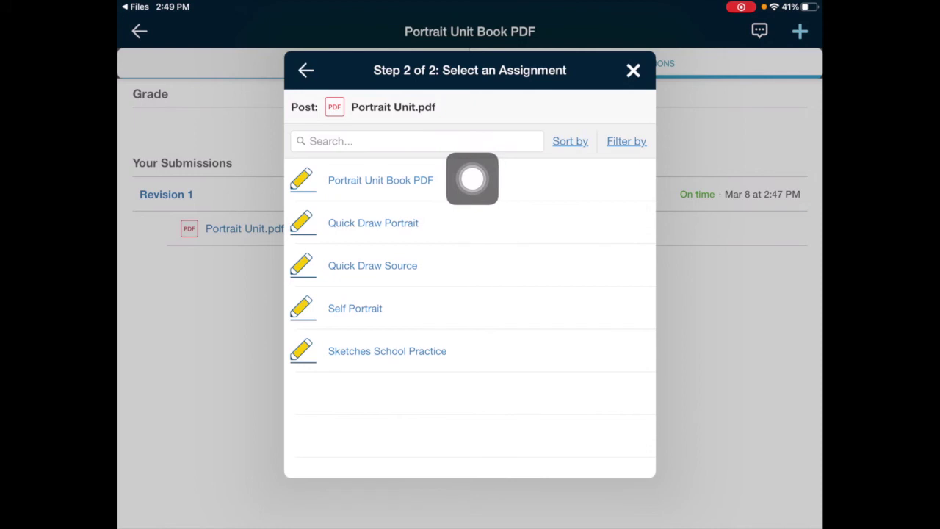
Select the Portrait Unit Book PDF assignment, confirm Upload, and check Revision 2 appears.
{"action": "left_click", "coordinate": [475, 180]}
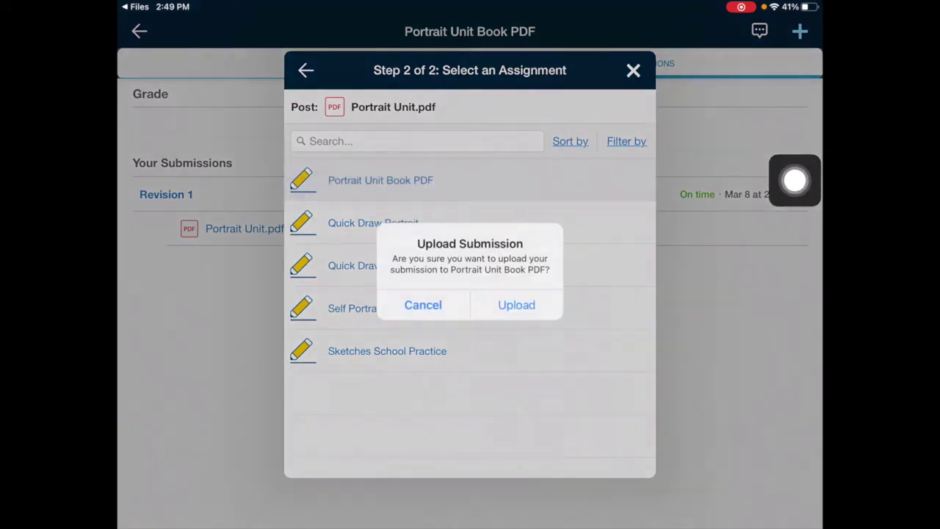
{"action": "left_click_drag", "start_coordinate": [795, 180], "coordinate": [587, 299]}
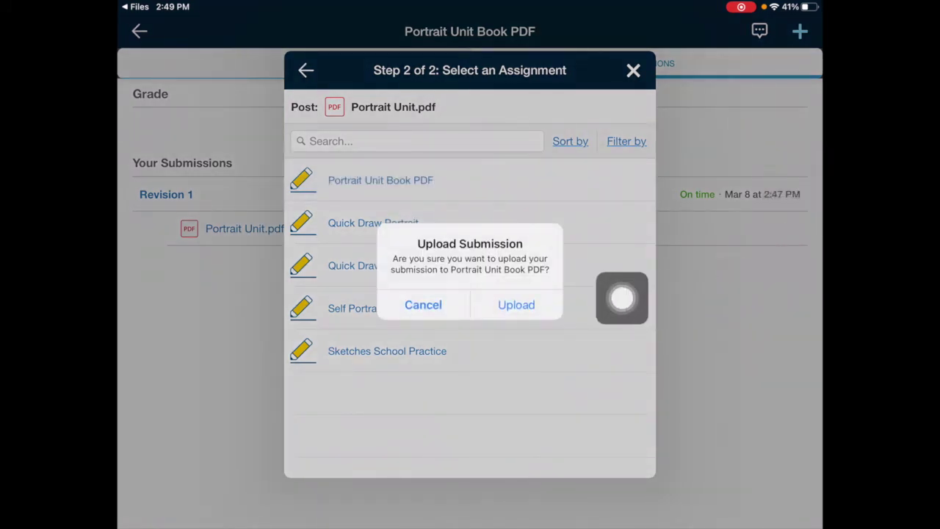
{"action": "left_click", "coordinate": [516, 304]}
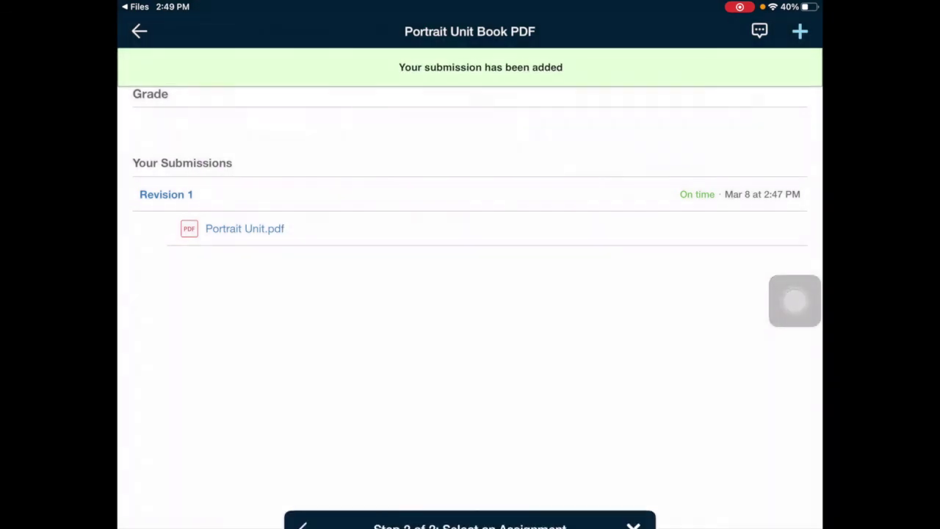
{"action": "left_click_drag", "start_coordinate": [791, 291], "coordinate": [664, 71]}
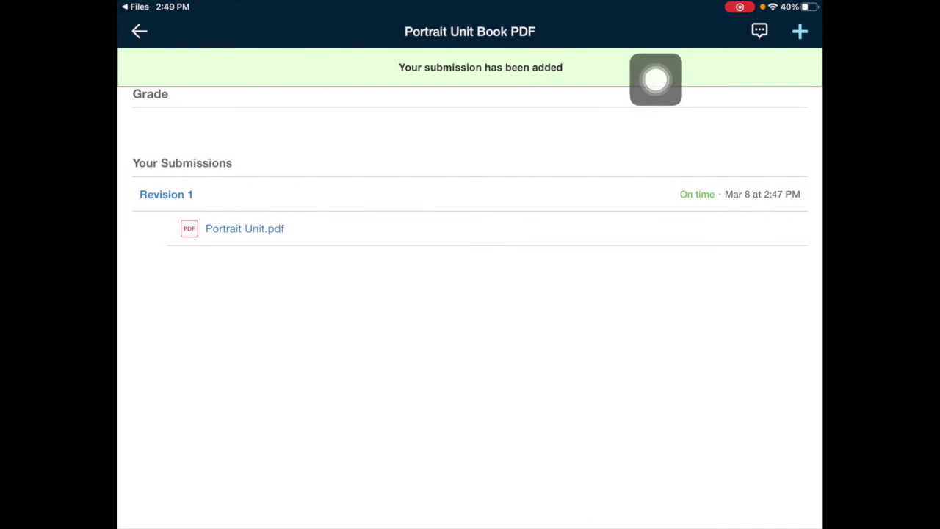
{"action": "left_click_drag", "start_coordinate": [665, 71], "coordinate": [661, 83]}
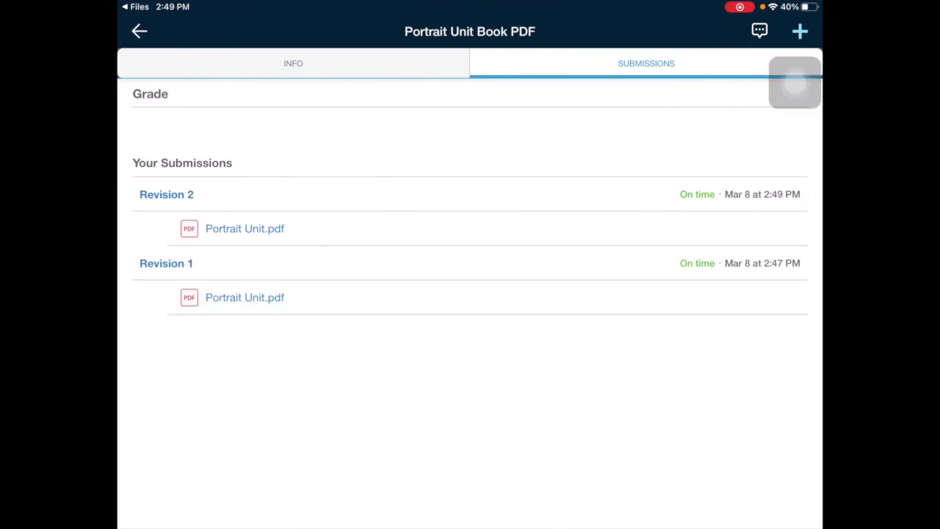
{"action": "mouse_move", "coordinate": [794, 83]}
{"action": "left_mouse_down"}
{"action": "mouse_move", "coordinate": [456, 233]}
{"action": "mouse_move", "coordinate": [382, 250]}
{"action": "mouse_move", "coordinate": [258, 168]}
{"action": "mouse_move", "coordinate": [329, 167]}
{"action": "mouse_move", "coordinate": [345, 177]}
{"action": "mouse_move", "coordinate": [359, 220]}
{"action": "mouse_move", "coordinate": [355, 256]}
{"action": "mouse_move", "coordinate": [338, 229]}
{"action": "mouse_move", "coordinate": [348, 254]}
{"action": "mouse_move", "coordinate": [343, 220]}
{"action": "mouse_move", "coordinate": [351, 234]}
{"action": "mouse_move", "coordinate": [336, 228]}
{"action": "mouse_move", "coordinate": [366, 226]}
{"action": "left_mouse_up"}
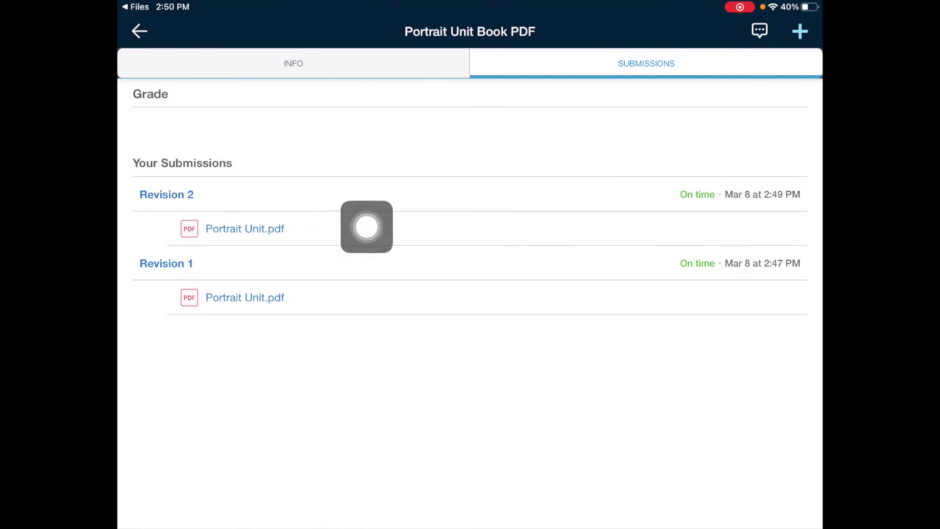